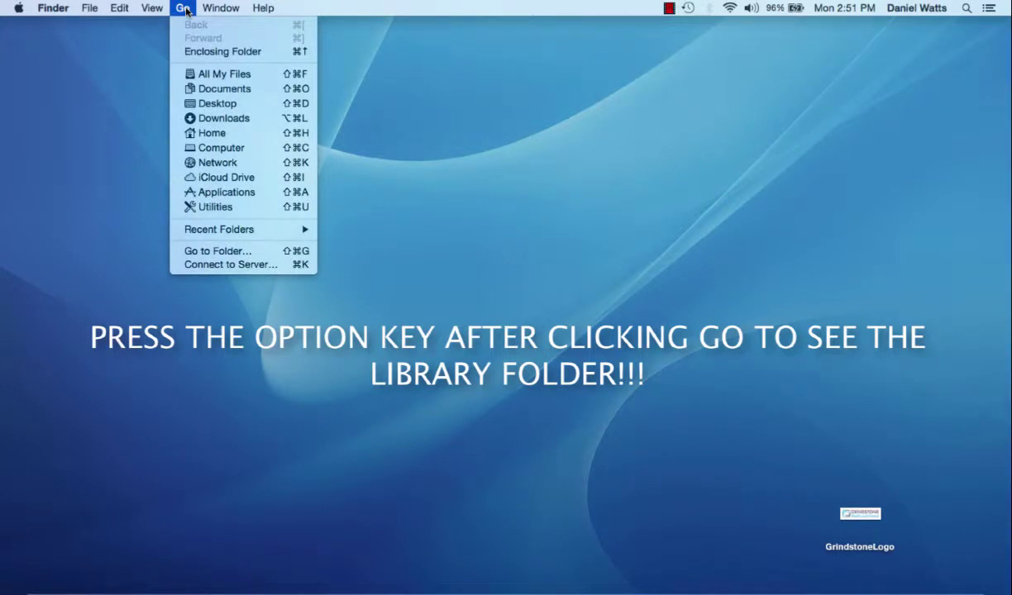
# - Go through the hidden Library, Containers, Data and Application Support to the IntelaMetrix BodyViewProfessional folder
pyautogui.press('alt')
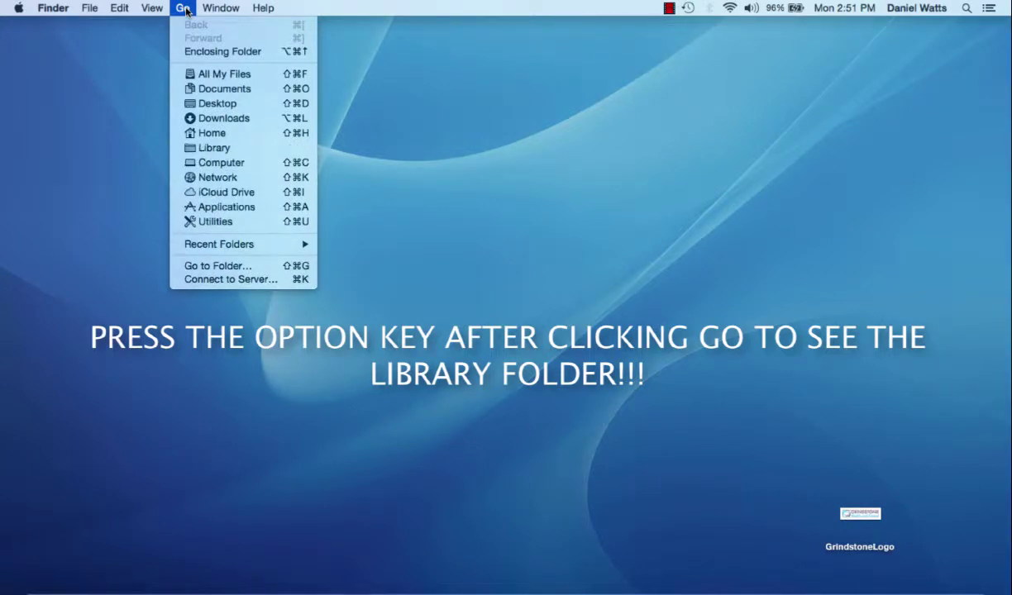
pyautogui.click(203, 147)
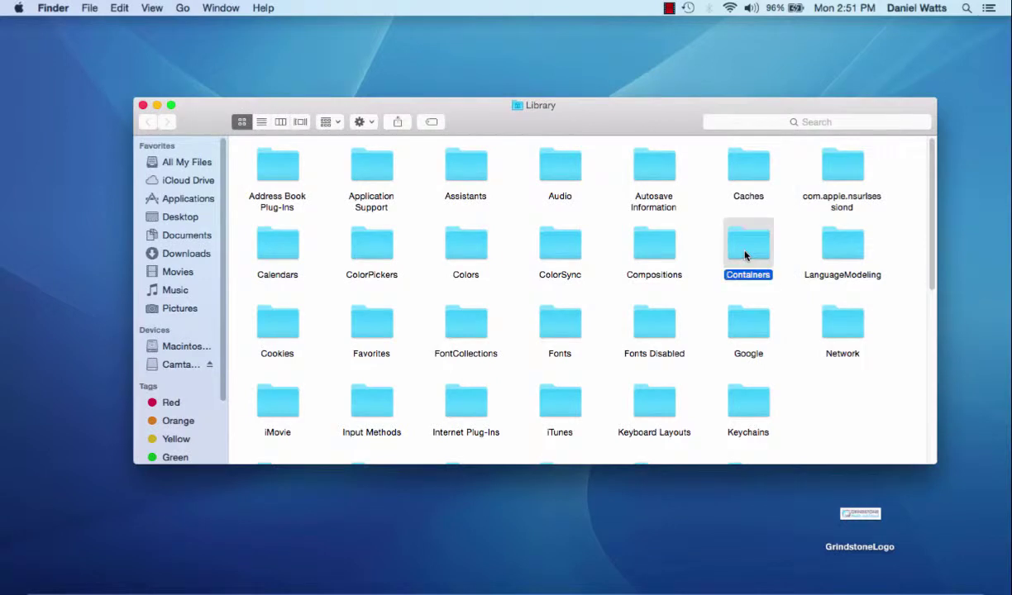
pyautogui.doubleClick(744, 255)
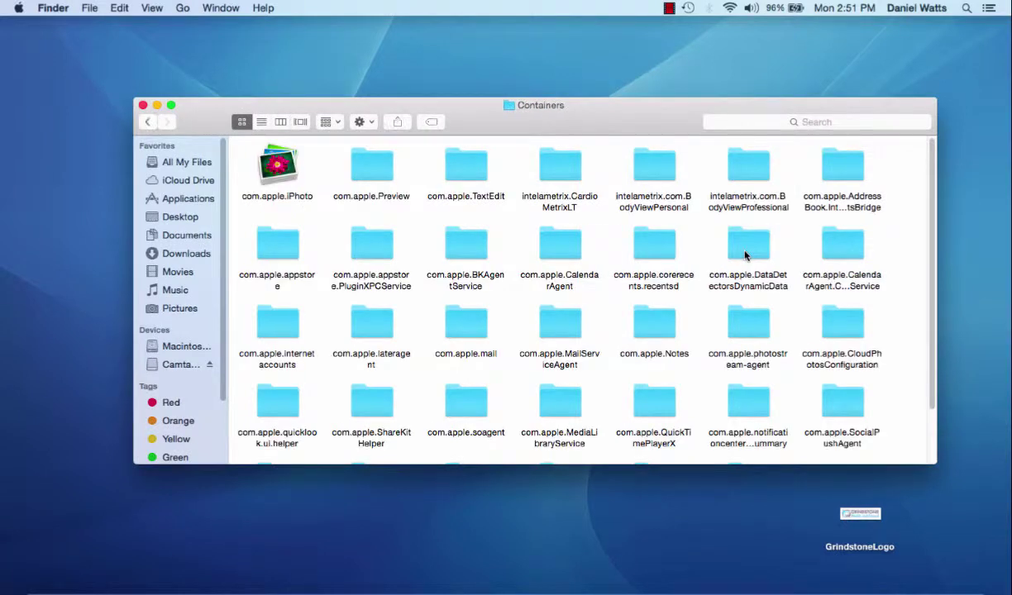
pyautogui.doubleClick(748, 169)
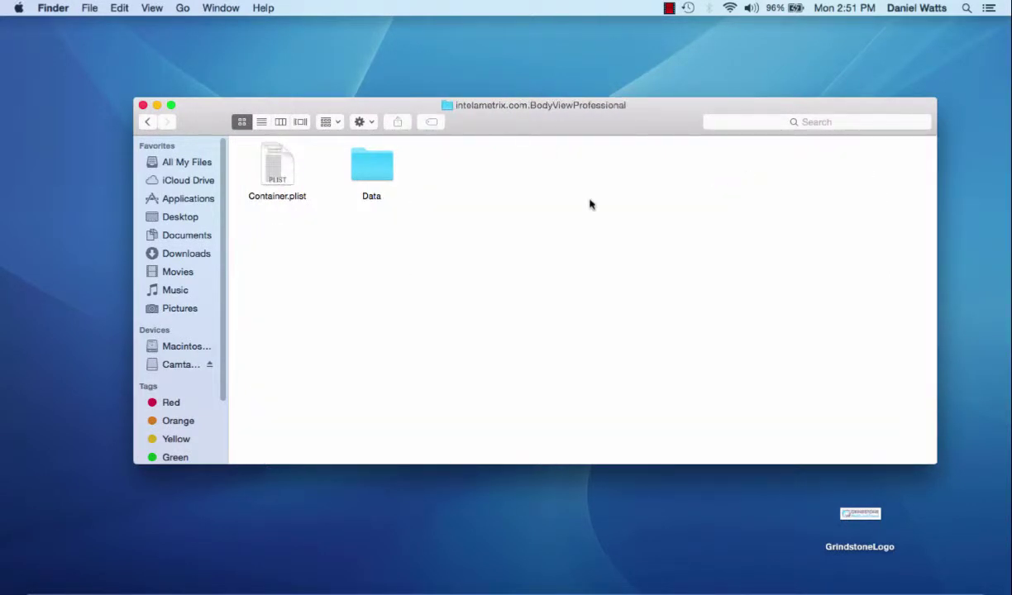
pyautogui.doubleClick(374, 167)
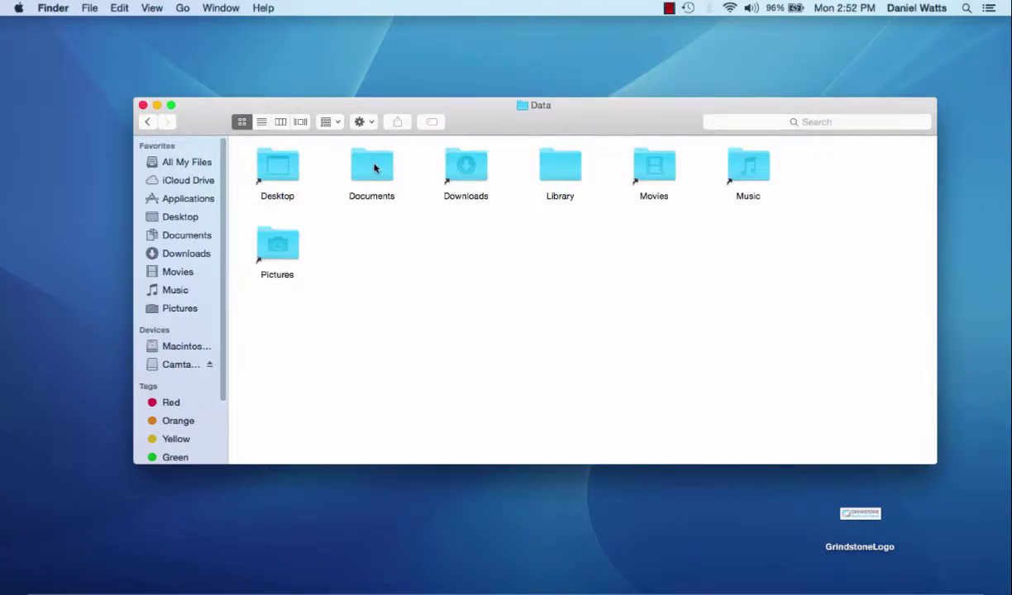
pyautogui.doubleClick(562, 169)
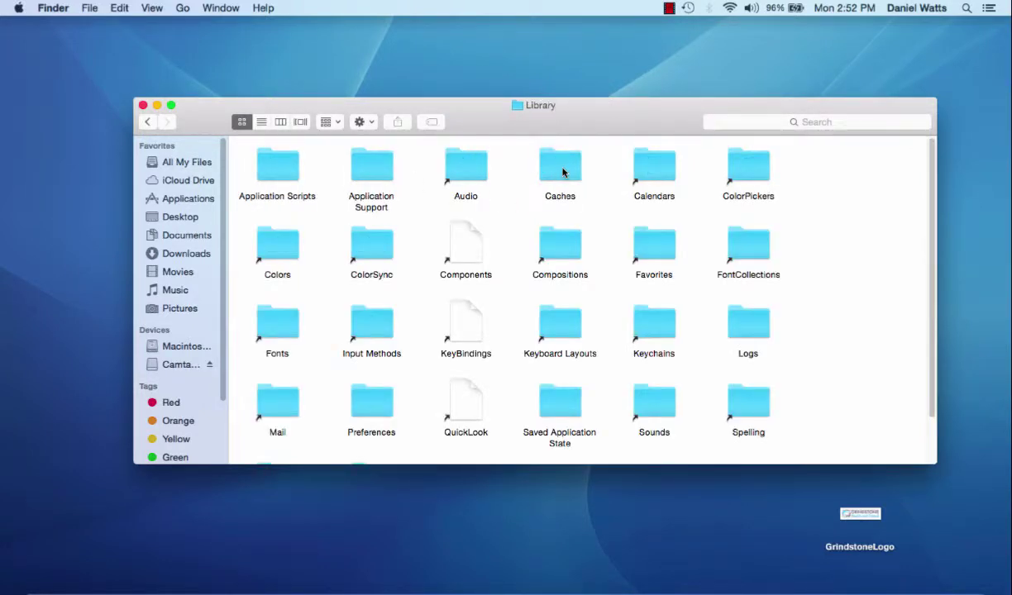
pyautogui.doubleClick(379, 177)
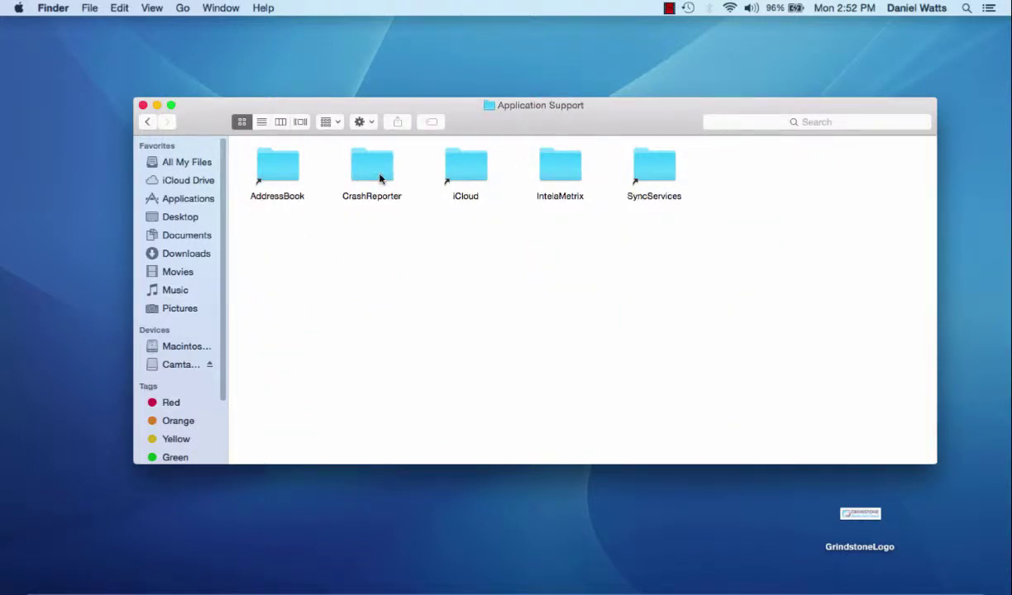
pyautogui.doubleClick(558, 170)
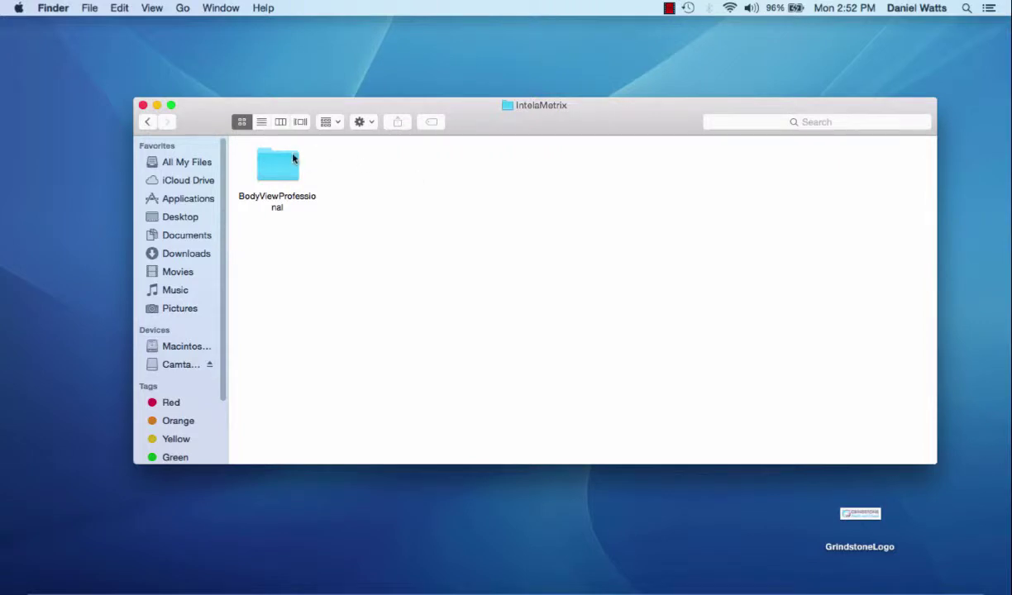
pyautogui.doubleClick(277, 174)
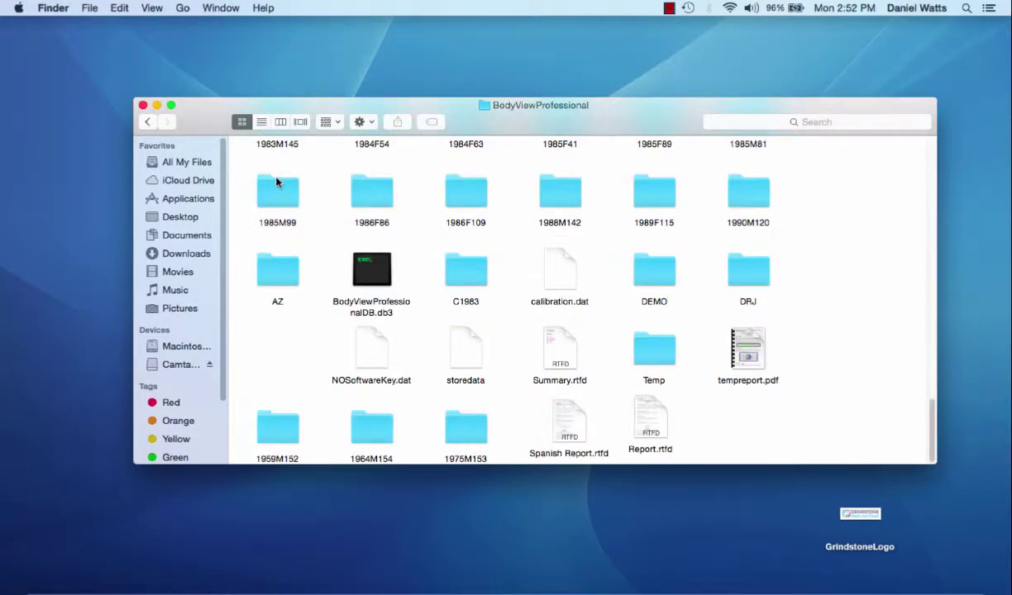
# - Move Report.rtfd to the desktop, minimize Finder, and open the report in TextEdit
pyautogui.moveTo(656, 431); pyautogui.dragTo(944, 535)
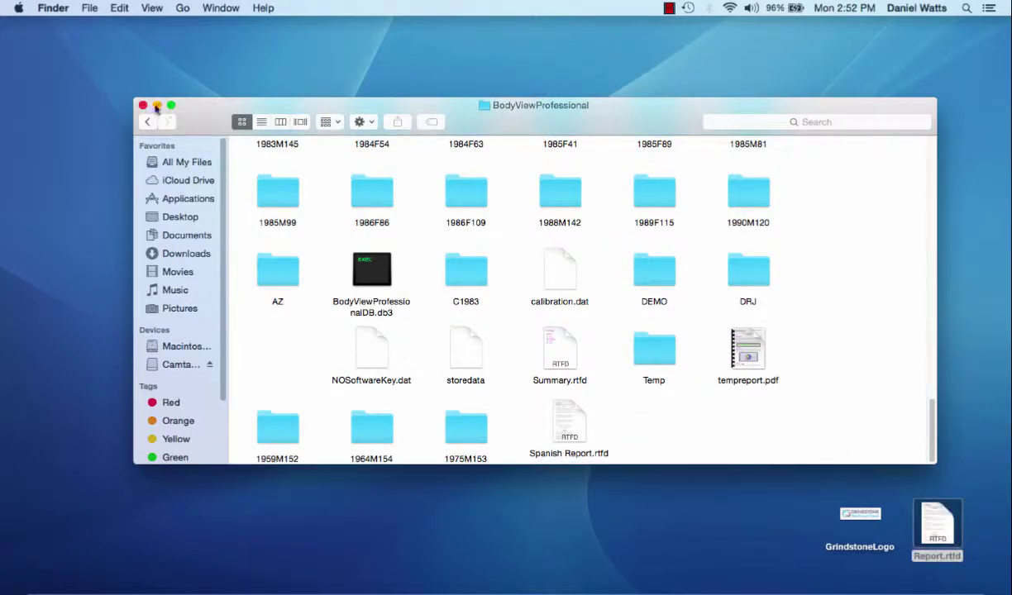
pyautogui.click(157, 106)
pyautogui.press('super+o')
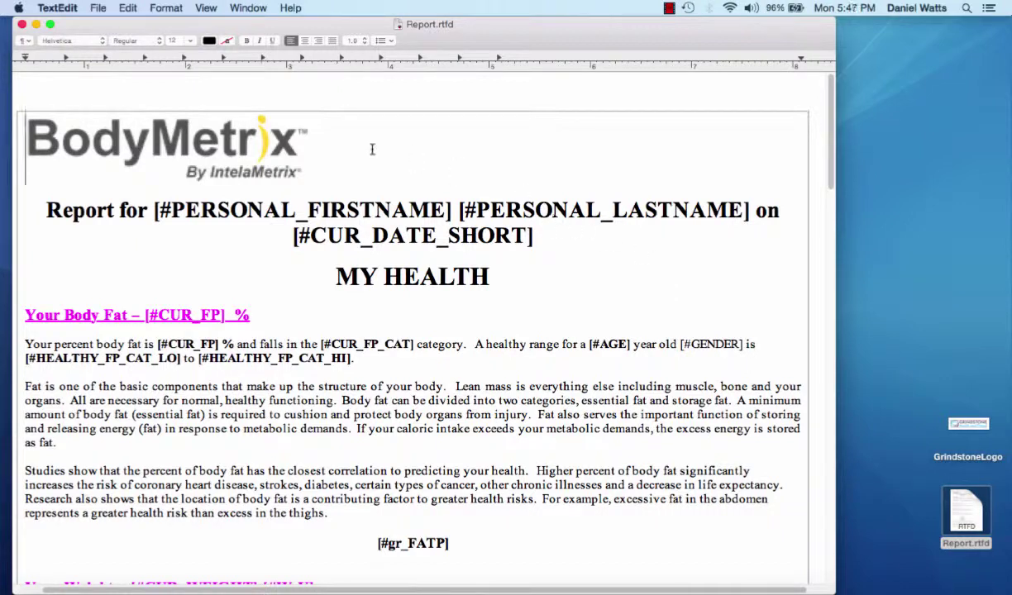
# - Save the BodyMetrix logo to the desktop as Pasted Graphic 4.tiff, then delete it from the report
pyautogui.moveTo(244, 145)
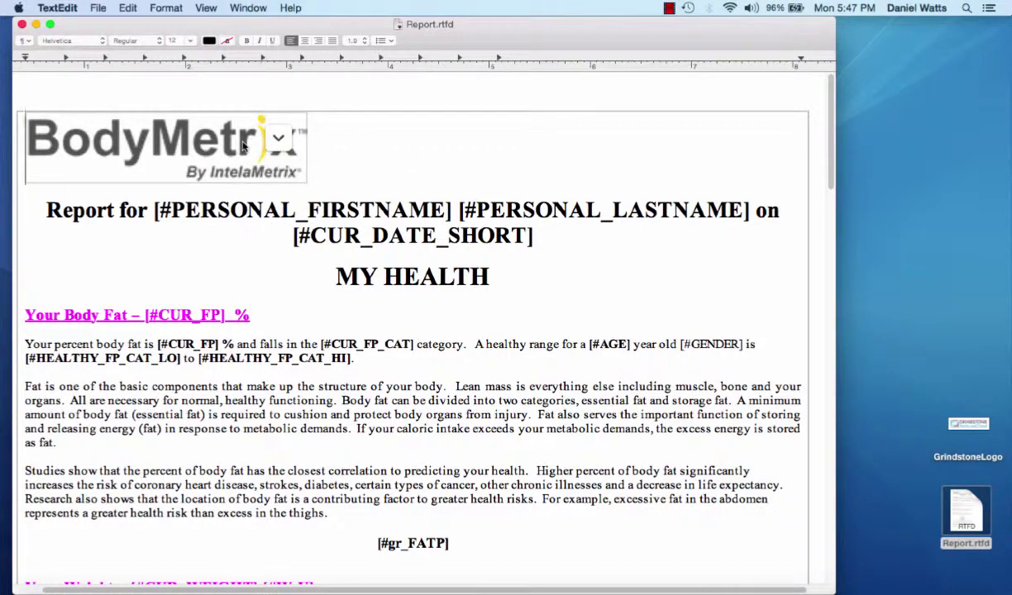
pyautogui.click(96, 157)
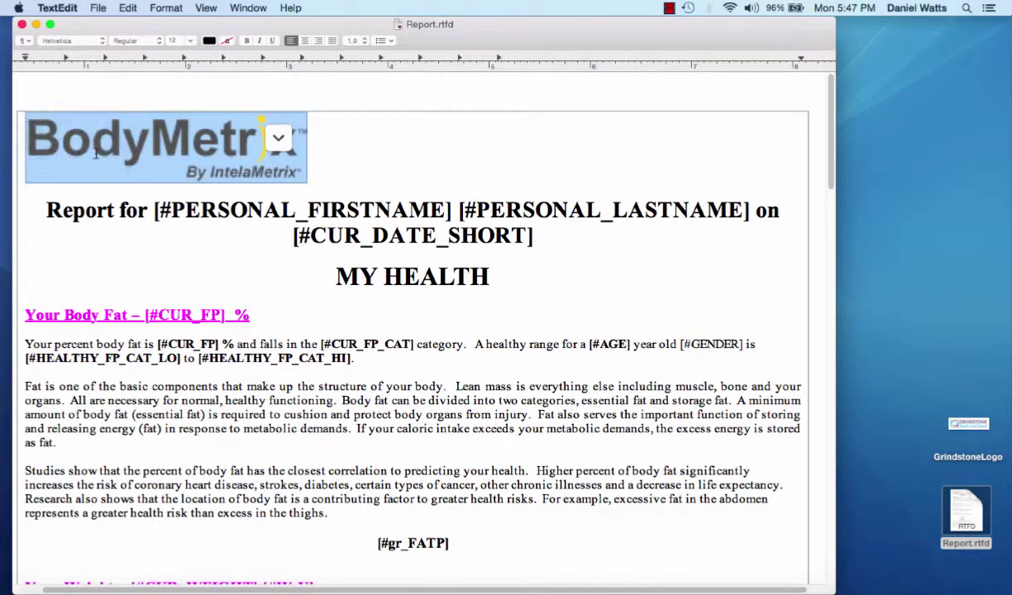
pyautogui.moveTo(96, 157); pyautogui.dragTo(958, 335)
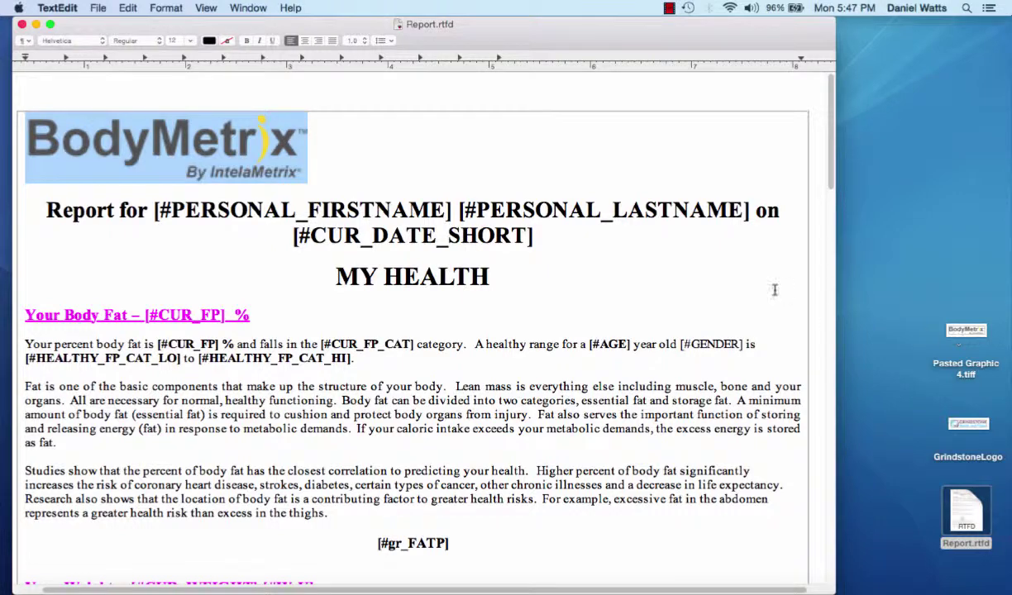
pyautogui.moveTo(253, 137)
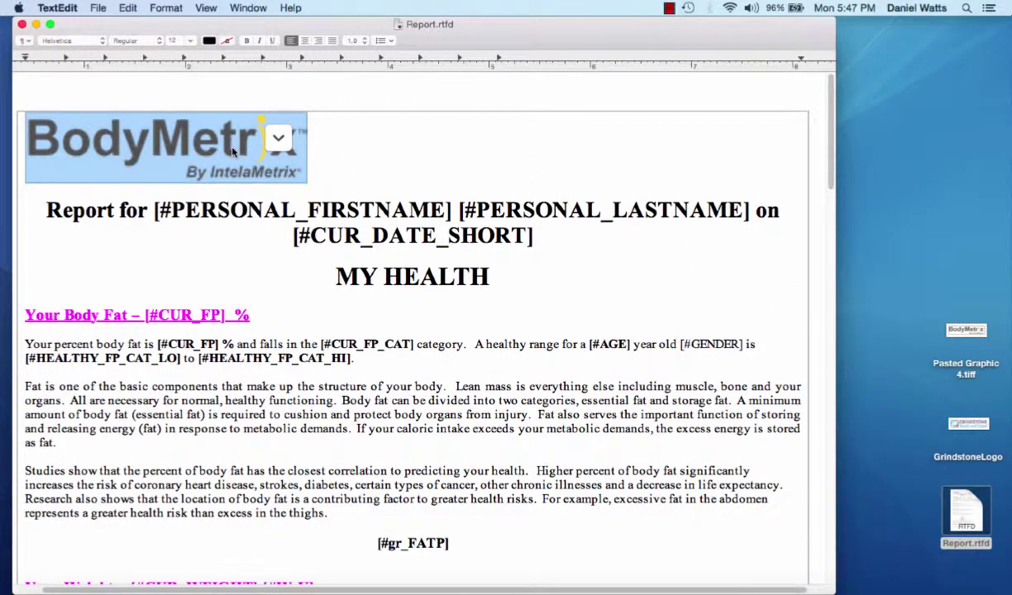
pyautogui.press('BackSpace')
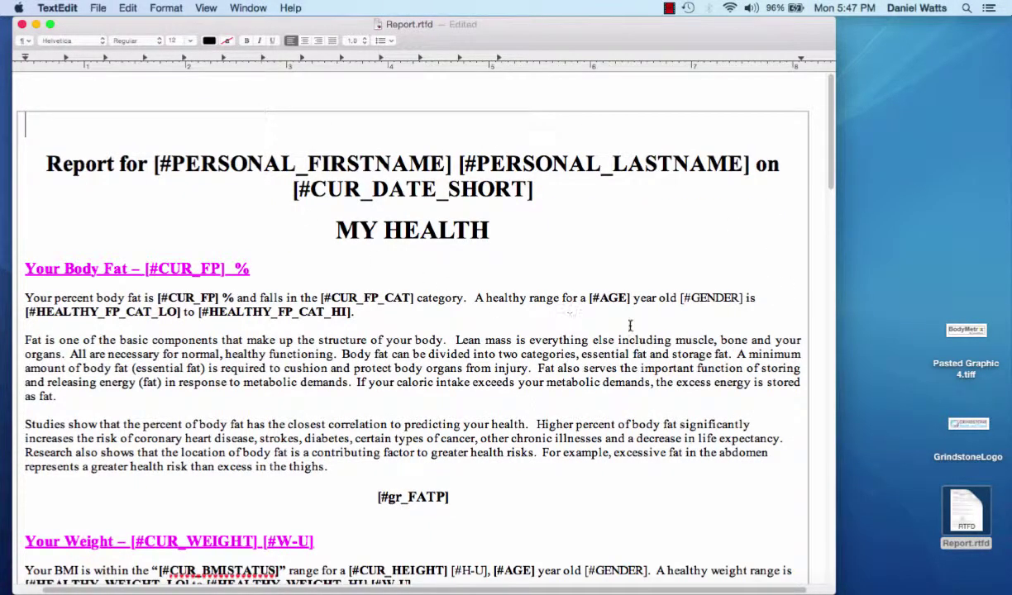
# - Insert the GrindstoneLogo image at the top, then select the Your Weight section further down
pyautogui.moveTo(926, 411); pyautogui.dragTo(80, 136)
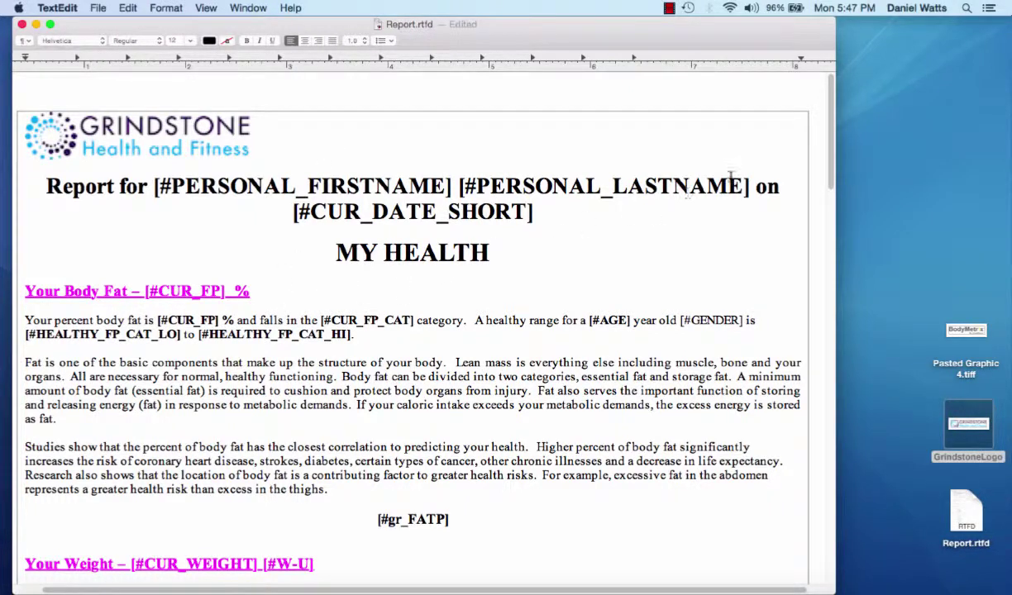
pyautogui.scroll(-2, 830, 173)
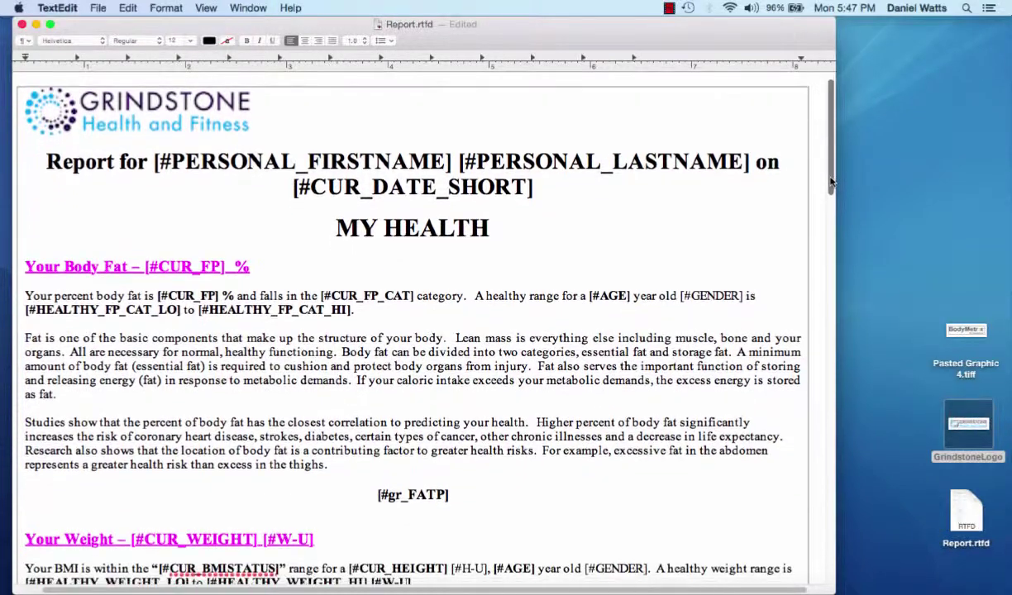
pyautogui.scroll(-10, 830, 182)
pyautogui.moveTo(21, 319)
pyautogui.mouseDown()
pyautogui.moveTo(86, 328)
pyautogui.moveTo(129, 373)
pyautogui.moveTo(241, 583)
pyautogui.moveTo(293, 467)
pyautogui.moveTo(297, 426)
pyautogui.moveTo(313, 433)
pyautogui.mouseUp()
# - Replace the selected sections with the Twitter and Facebook follow lines, making both URLs live links
pyautogui.press('BackSpace')
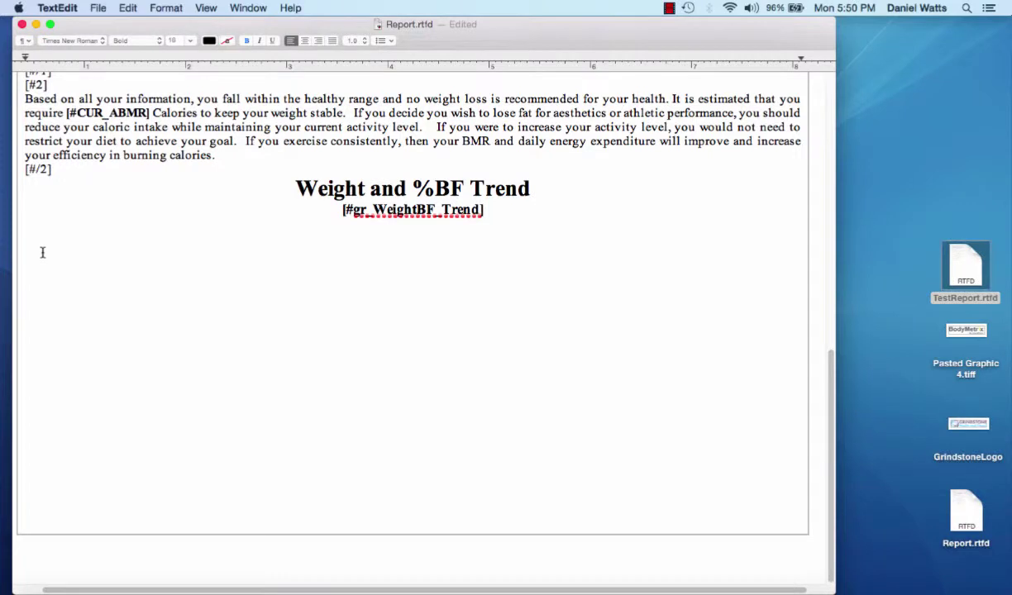
pyautogui.press('super+v')
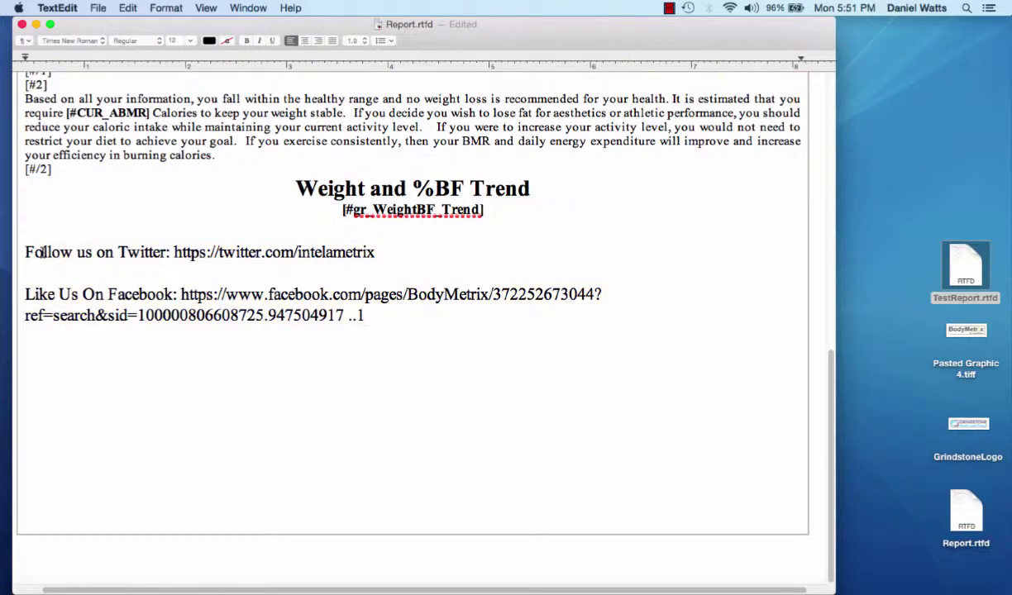
pyautogui.moveTo(379, 253); pyautogui.dragTo(174, 252)
pyautogui.rightClick(196, 257)
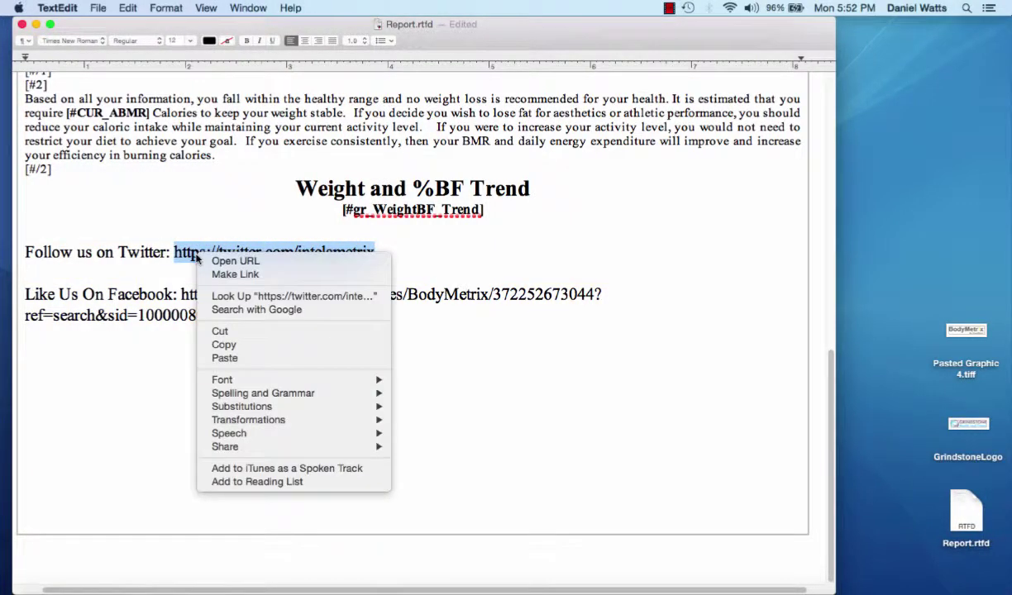
pyautogui.click(253, 275)
pyautogui.moveTo(181, 294); pyautogui.dragTo(343, 315)
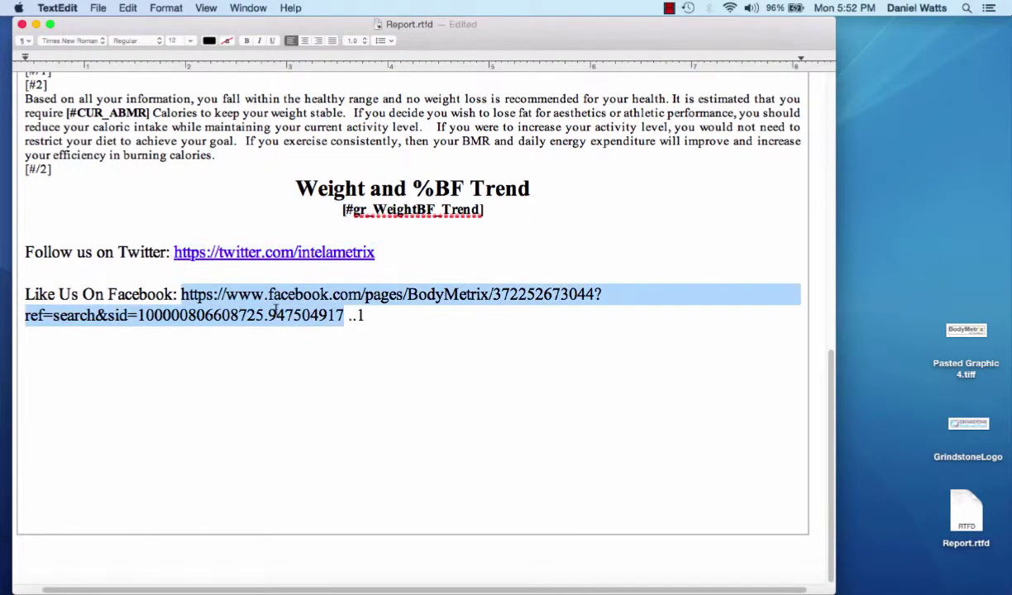
pyautogui.rightClick(279, 310)
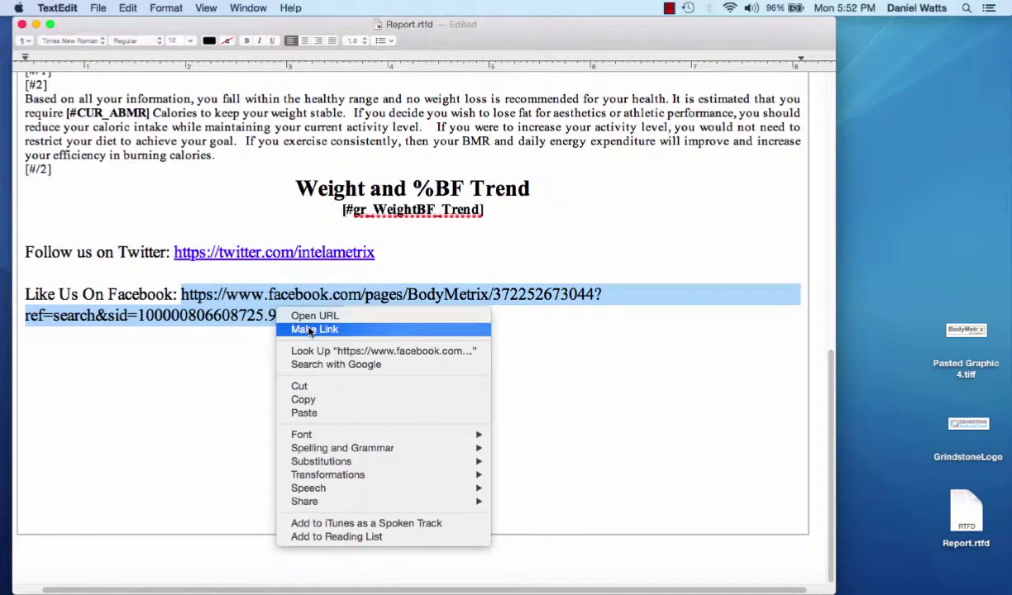
pyautogui.click(311, 330)
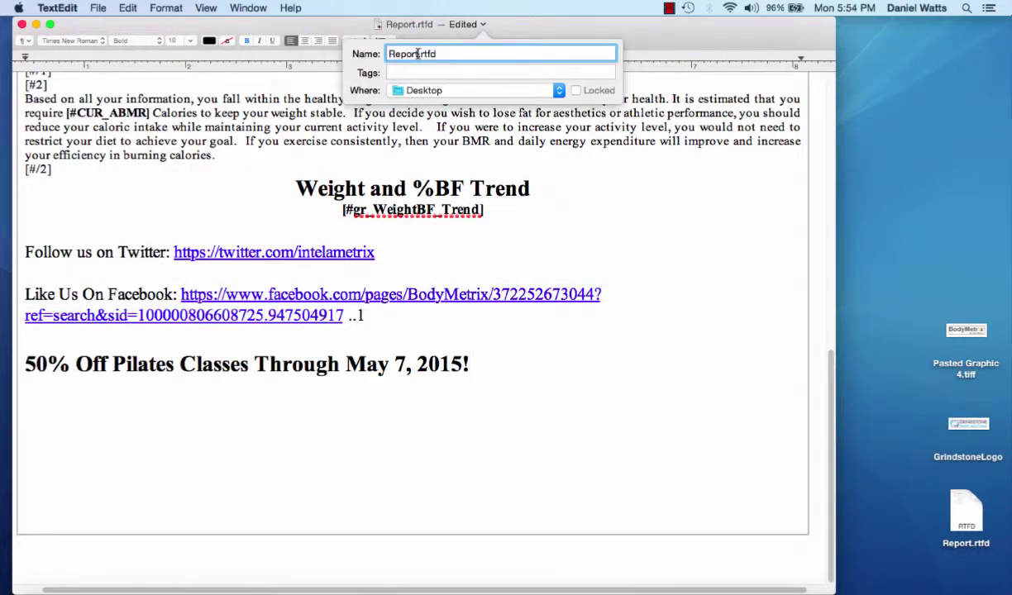
# - Rename the document to BriefReport.rtfd and close its window
pyautogui.press('BackSpace')
pyautogui.press('BackSpace')
pyautogui.press('BackSpace')
pyautogui.press('BackSpace')
pyautogui.press('BackSpace')
pyautogui.press('BackSpace')
pyautogui.write('Brief')
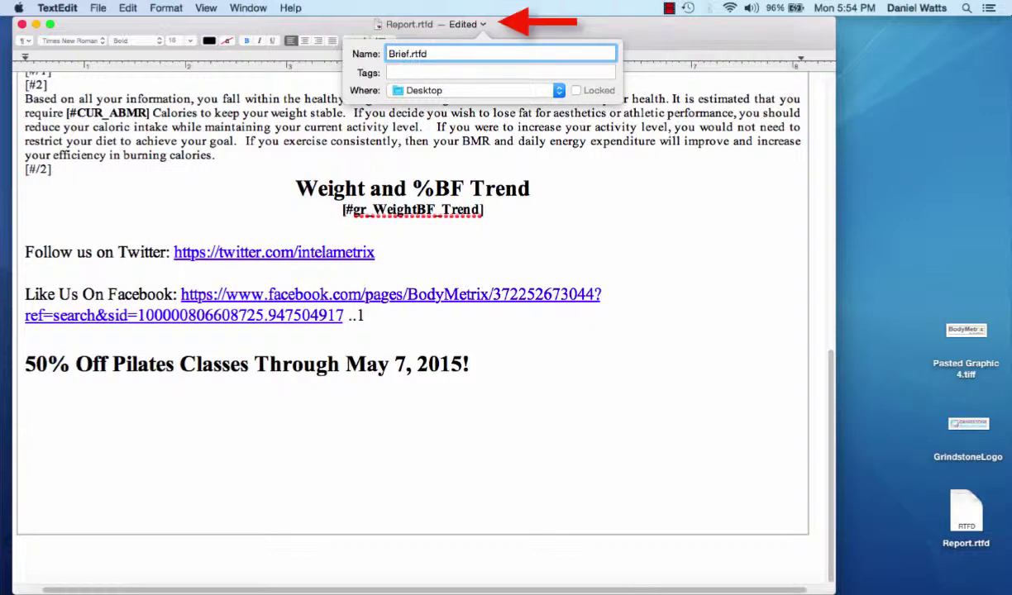
pyautogui.write('Reaort')
pyautogui.press('BackSpace')
pyautogui.press('BackSpace')
pyautogui.press('BackSpace')
pyautogui.press('BackSpace')
pyautogui.press('BackSpace')
pyautogui.press('BackSpace')
pyautogui.press('BackSpace')
pyautogui.write('f')
pyautogui.write('Repor')
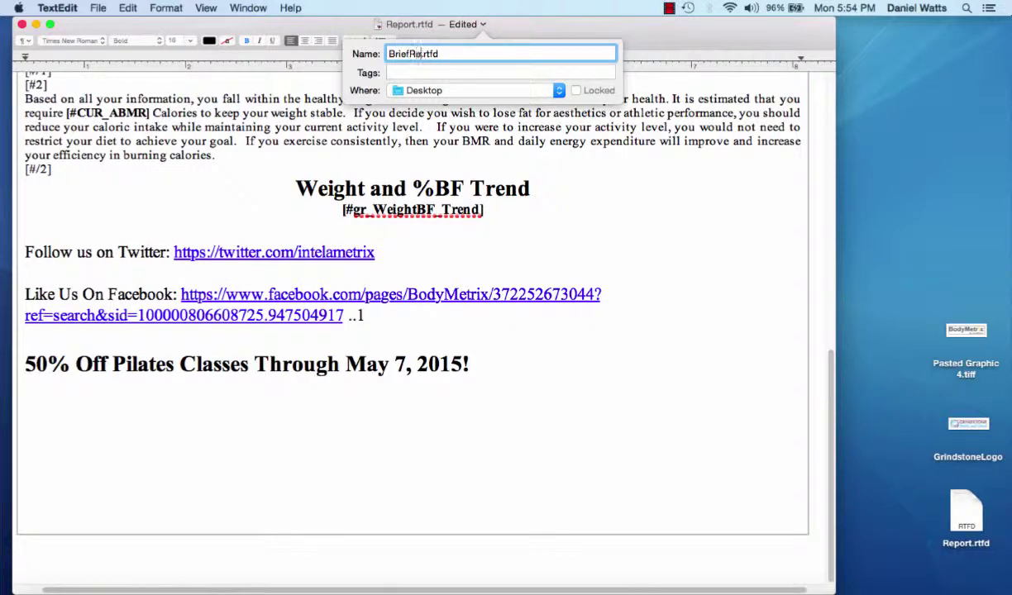
pyautogui.write('t')
pyautogui.press('Return')
pyautogui.press('super+w')
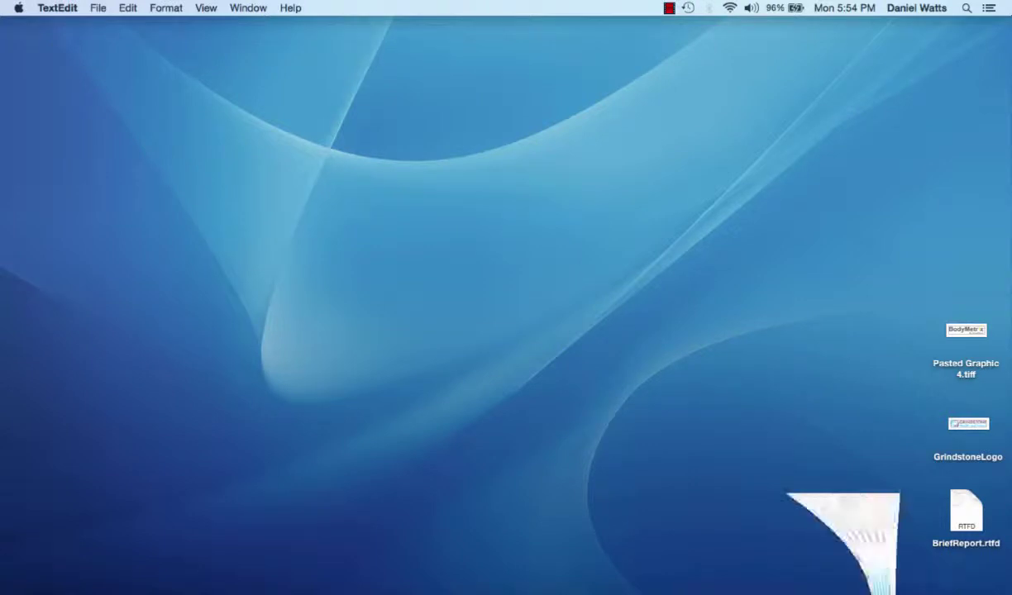
# - Copy BriefReport.rtfd from the desktop into the BodyViewProfessional folder, then minimize the folder window
pyautogui.click(877, 582)
pyautogui.click(974, 521)
pyautogui.moveTo(974, 521); pyautogui.dragTo(668, 438)
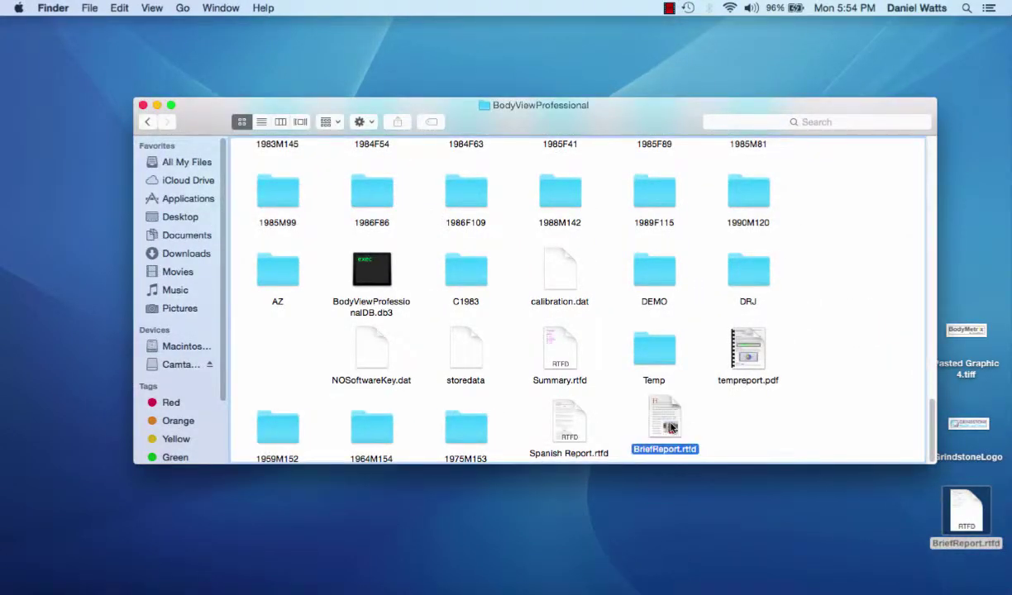
pyautogui.click(156, 105)
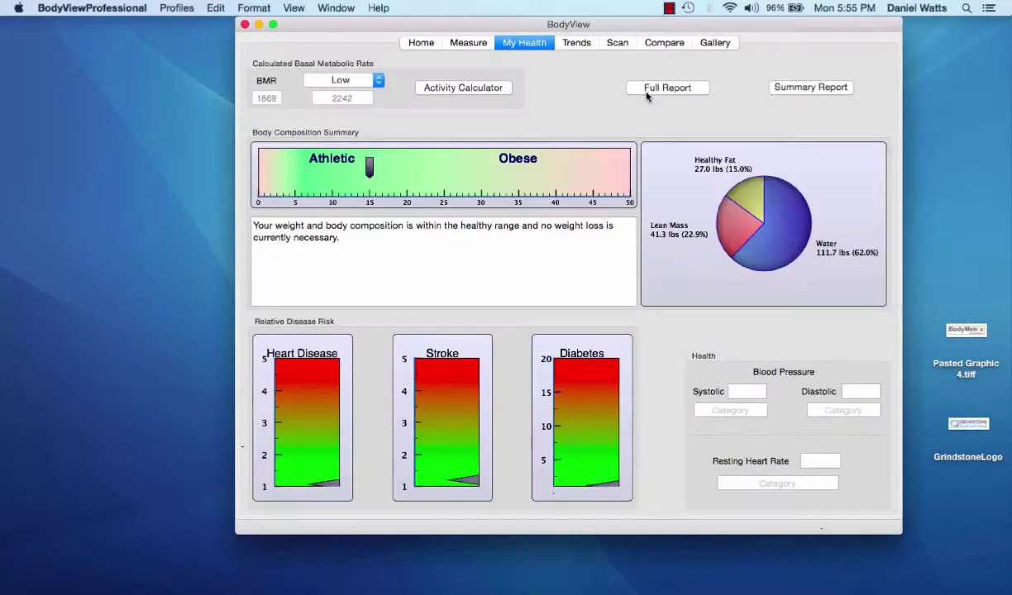
# - Generate the client's report with the BriefReport template in the Print Report window
pyautogui.click(649, 89)
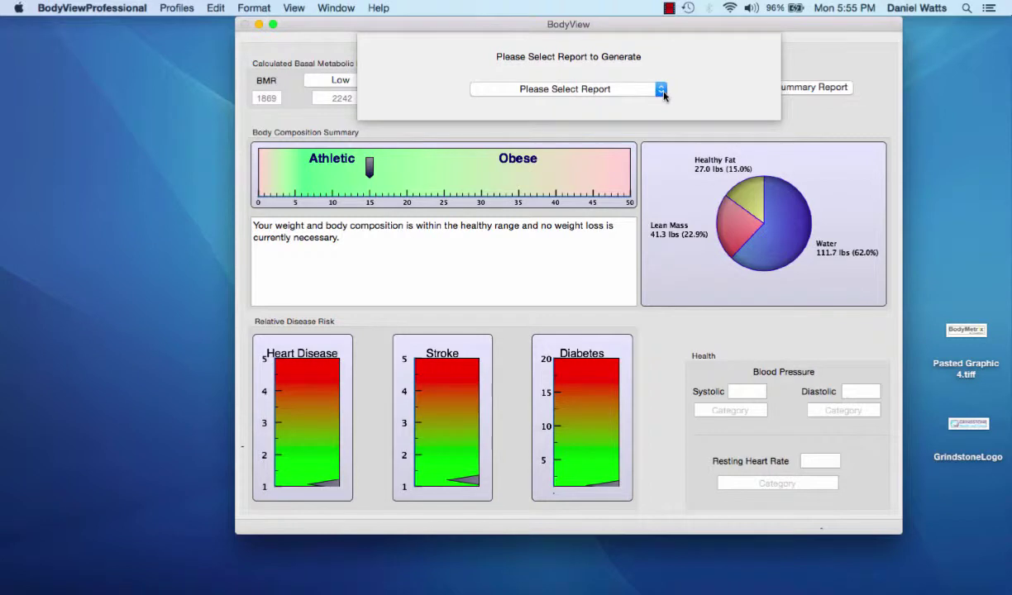
pyautogui.click(662, 89)
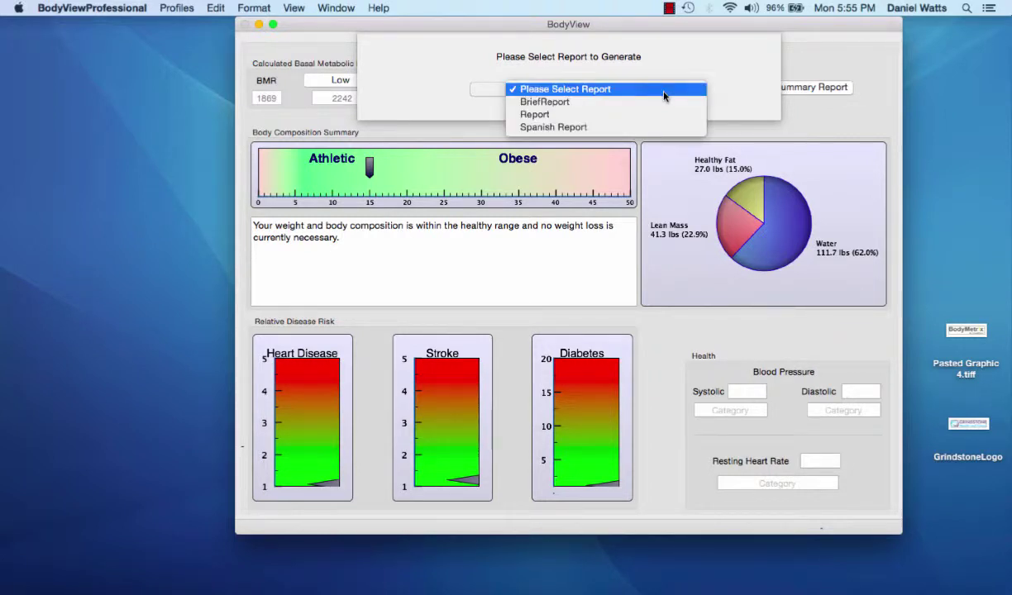
pyautogui.click(573, 103)
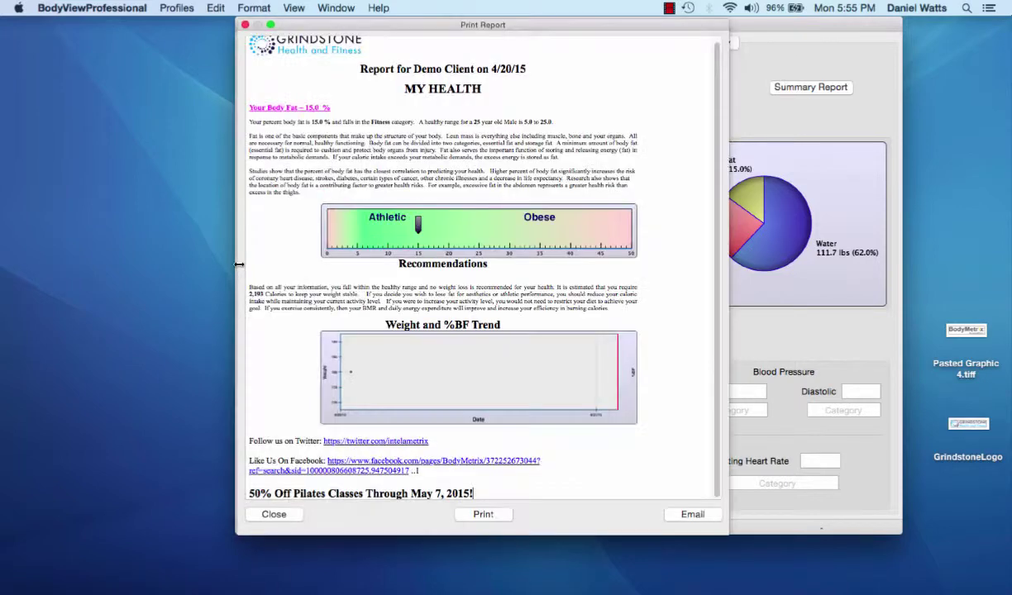